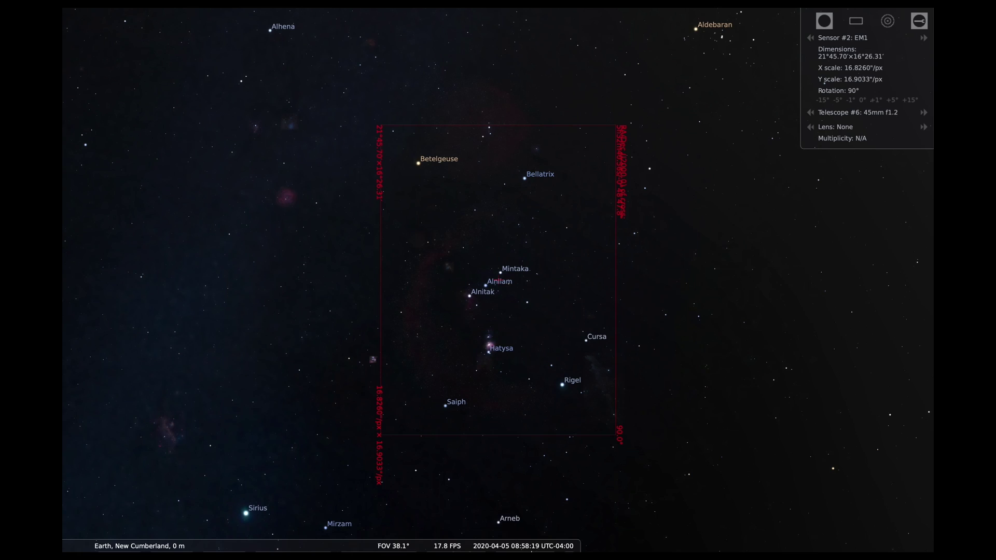
Step: Show Orion inside the EM1 sensor frame (21°45.70'×16°26.31', 45mm f1.2, 90° rotation)
mouse_move(526, 542)
Step: Pan from Rigel up past Betelgeuse and Bellatrix toward Meissa, adjusting the zoom
left_click_drag(685, 459, 592, 346)
scroll(592, 346, "up", 5)
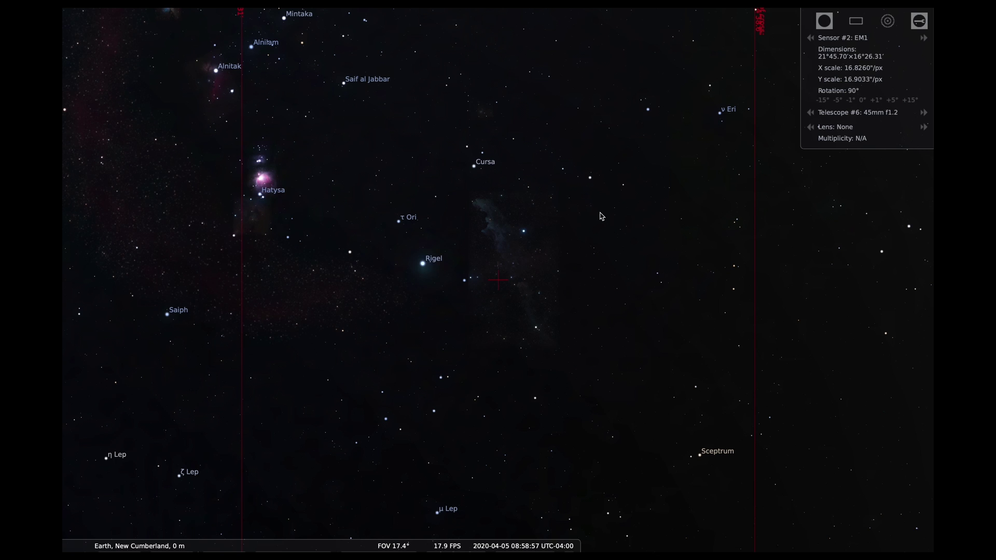
left_click_drag(590, 157, 674, 494)
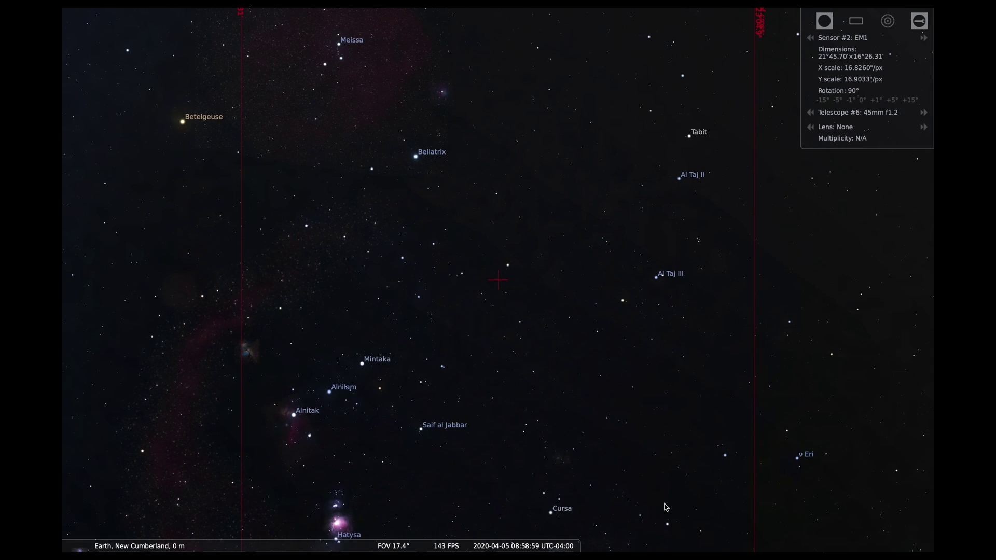
left_click_drag(581, 391, 759, 552)
left_click_drag(733, 244, 738, 349)
scroll(522, 346, "up", 2)
scroll(522, 347, "up", 2)
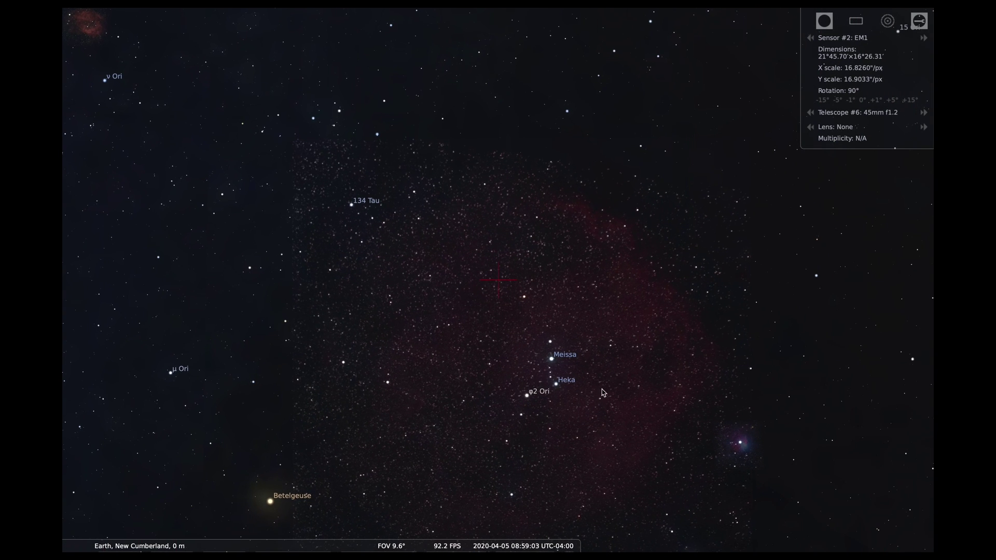
scroll(538, 423, "down", 3)
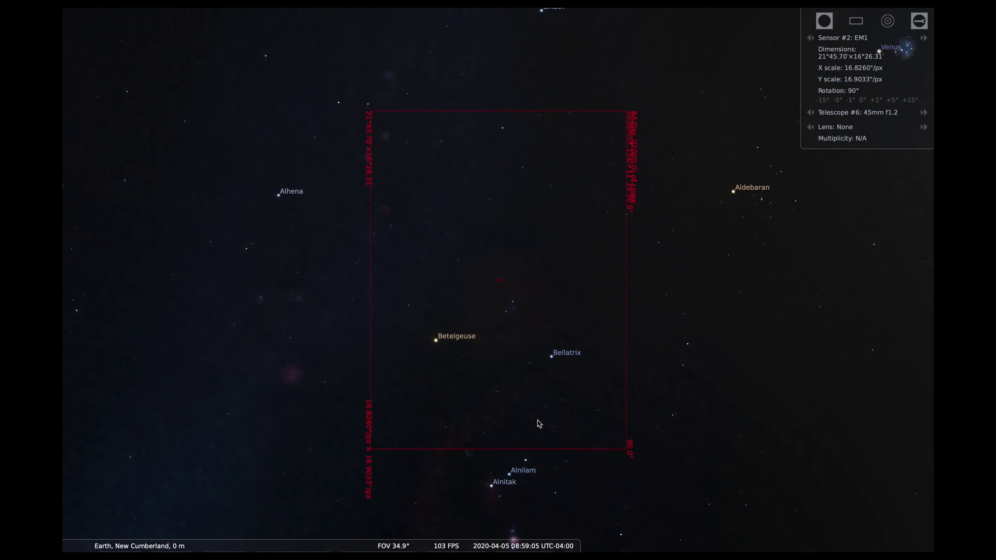
scroll(538, 422, "down", 2)
Step: Move on past Alhena and Tejat to centre the faint red nebula by Elnath at ~13.8°
left_click_drag(506, 406, 720, 398)
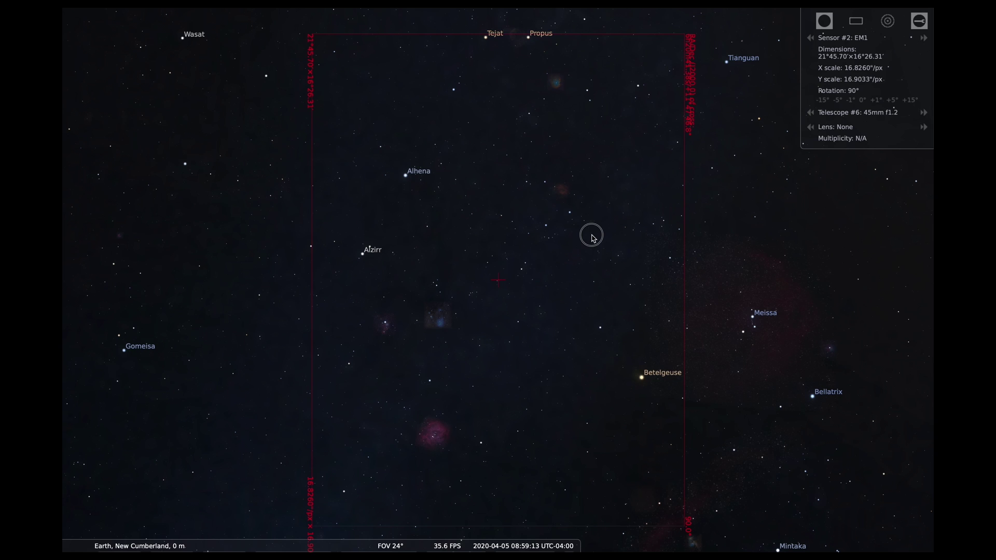
left_click_drag(593, 233, 579, 278)
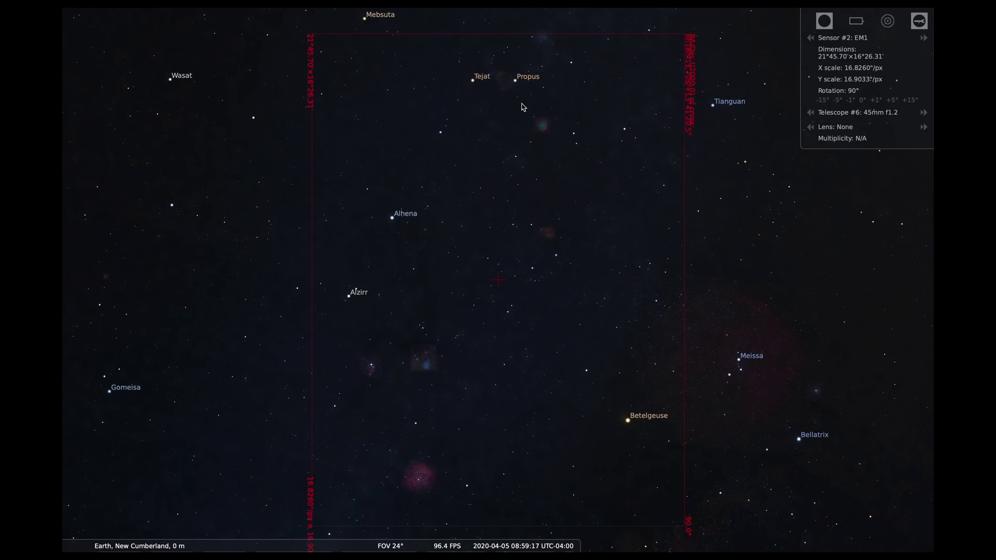
left_click_drag(571, 101, 461, 410)
left_click_drag(574, 319, 543, 344)
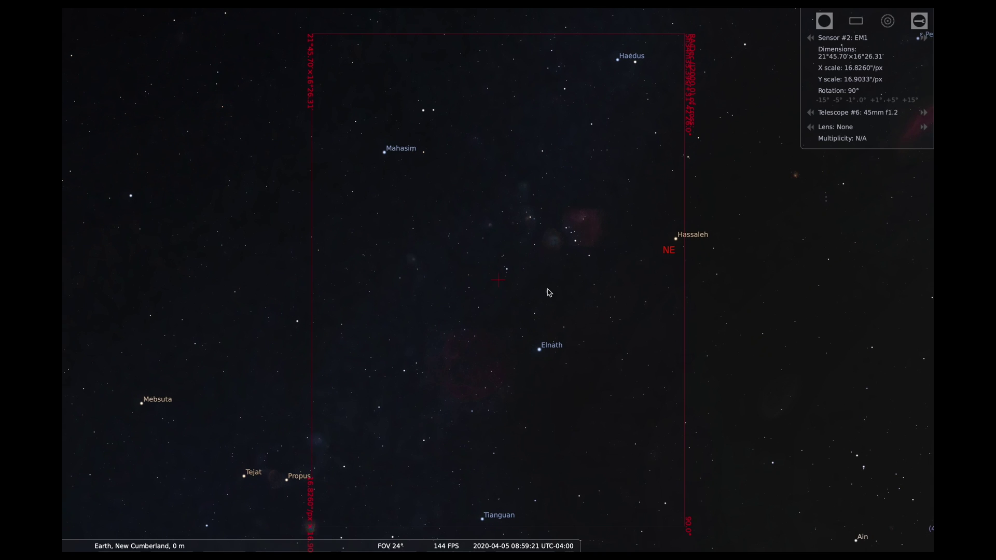
scroll(527, 309, "up", 2)
scroll(527, 309, "up", 2)
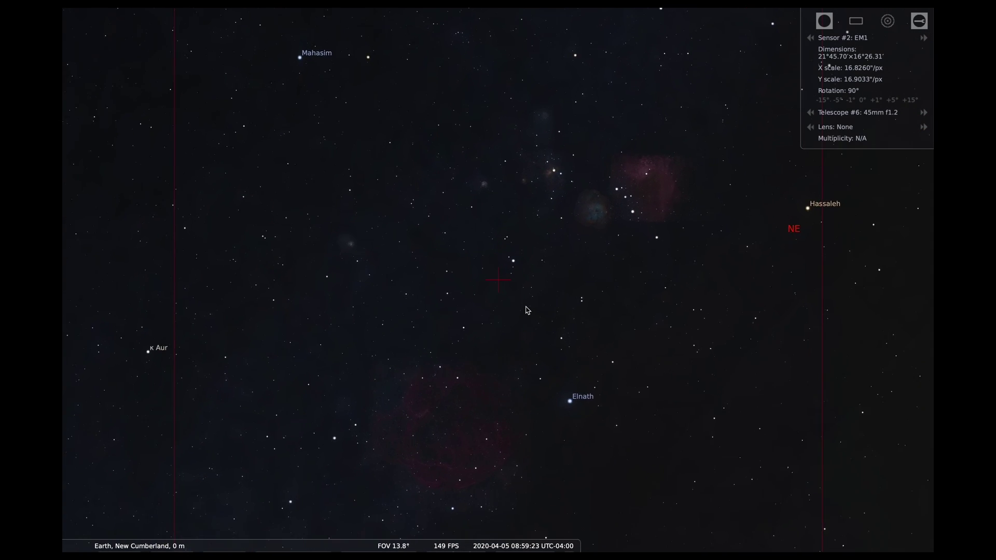
left_click_drag(527, 310, 547, 135)
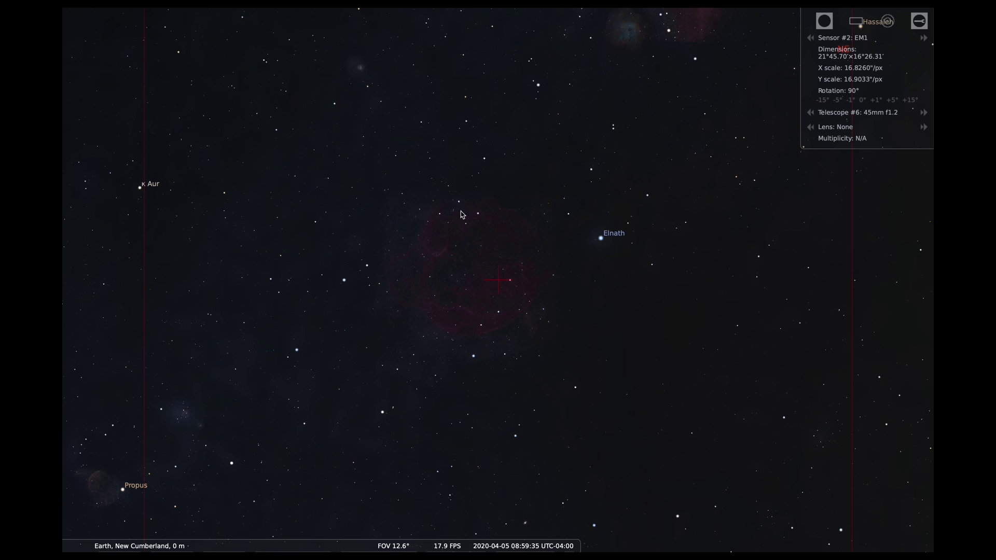
Step: Pan from Elnath into Perseus and zoom out to 27.6° to frame ε Per and the California Nebula
scroll(538, 280, "down", 1)
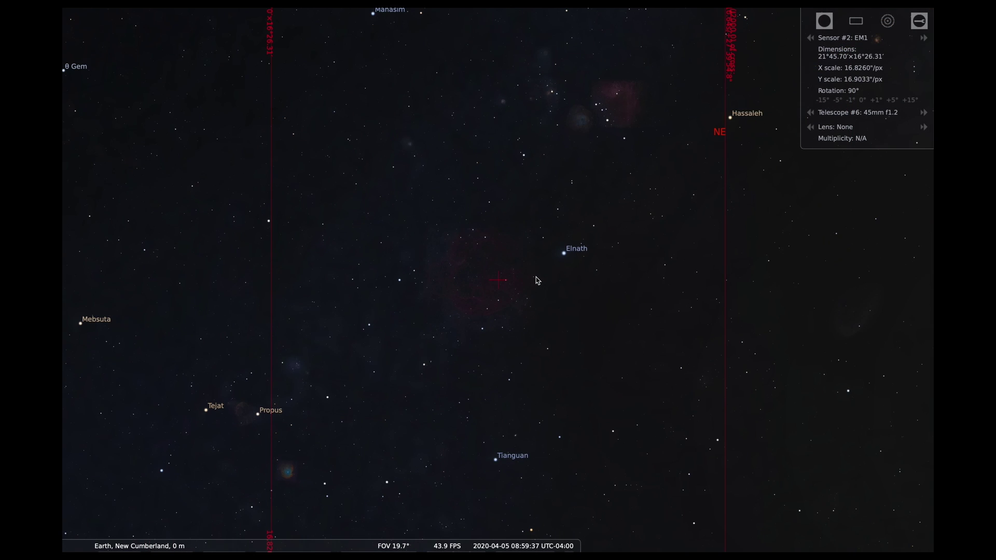
left_click_drag(622, 237, 556, 371)
left_click_drag(639, 255, 391, 374)
left_click_drag(435, 344, 244, 442)
left_click_drag(395, 272, 394, 318)
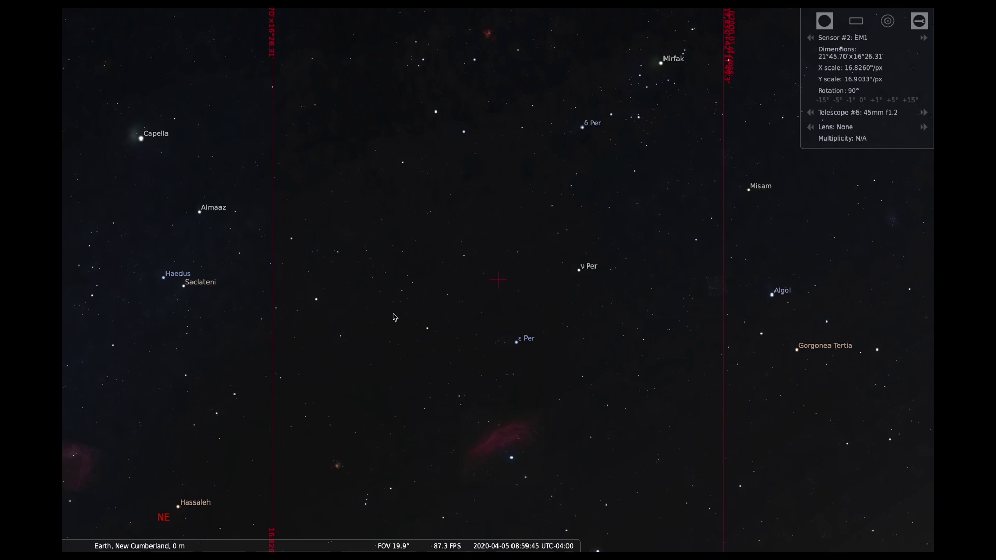
scroll(395, 317, "down", 2)
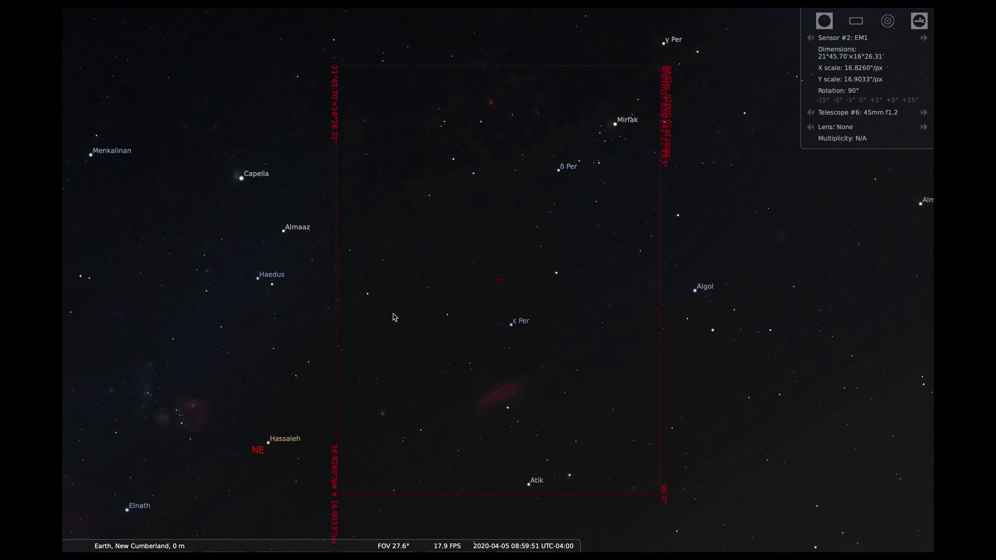
Step: Frame the red nebulae beyond Mirfak, then pan through Cassiopeia past Ruchbah and Caph
scroll(393, 317, "down", 3)
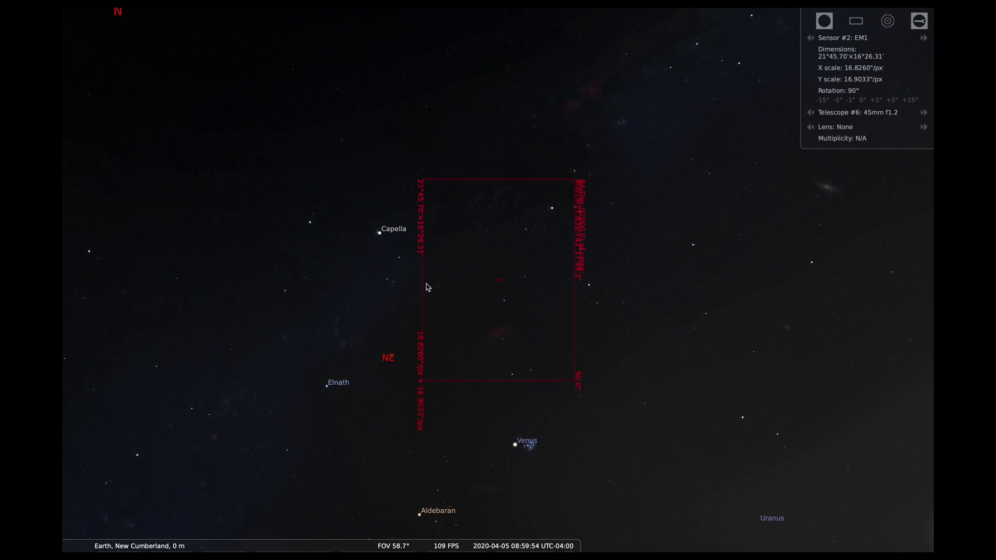
left_click(508, 228)
left_click_drag(509, 227, 387, 349)
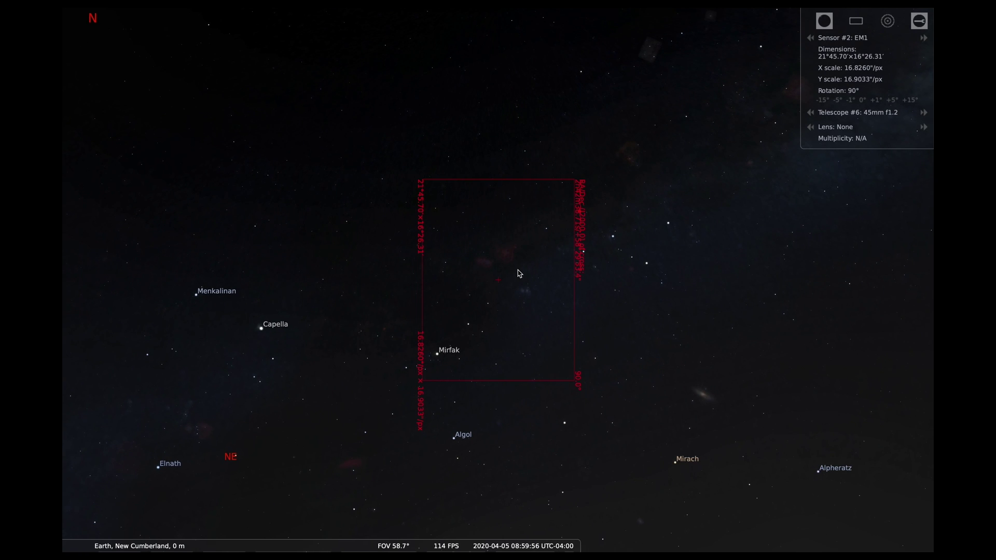
scroll(520, 273, "up", 2)
scroll(520, 273, "up", 4)
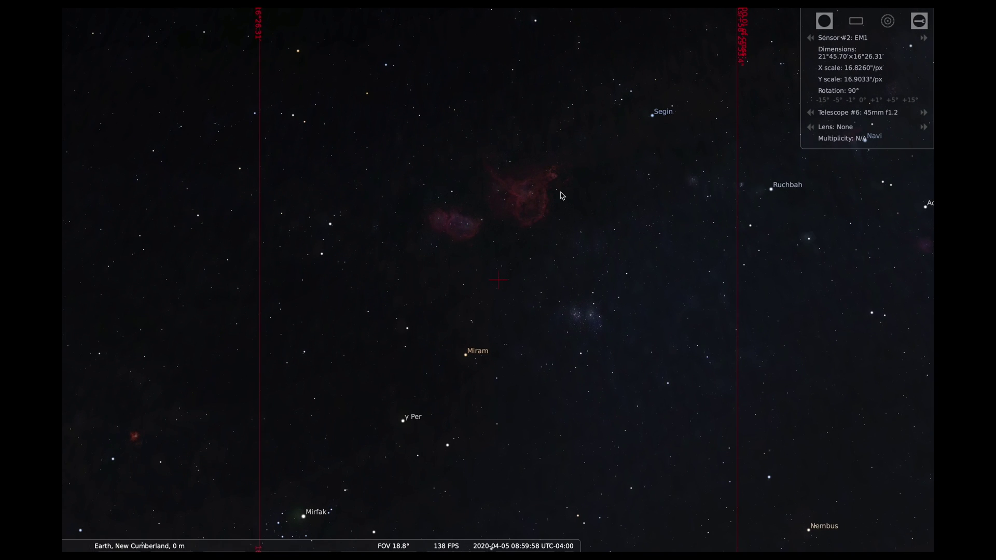
left_click_drag(661, 197, 640, 244)
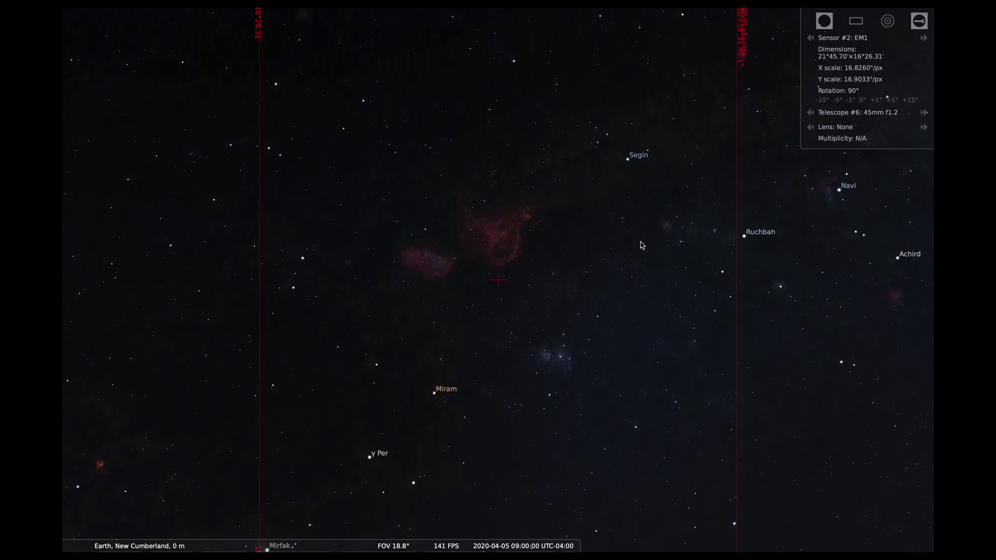
left_click_drag(696, 318, 423, 358)
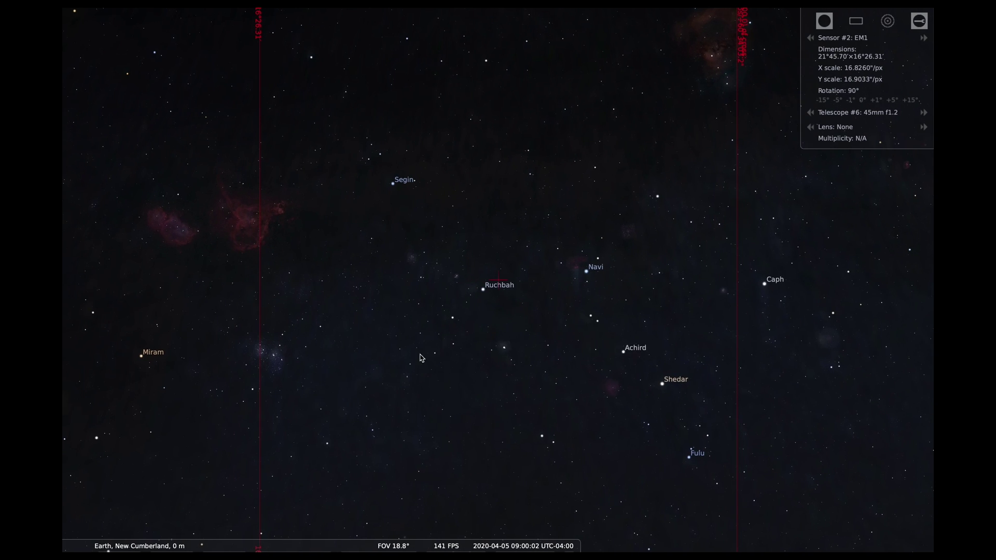
left_click_drag(622, 340, 411, 360)
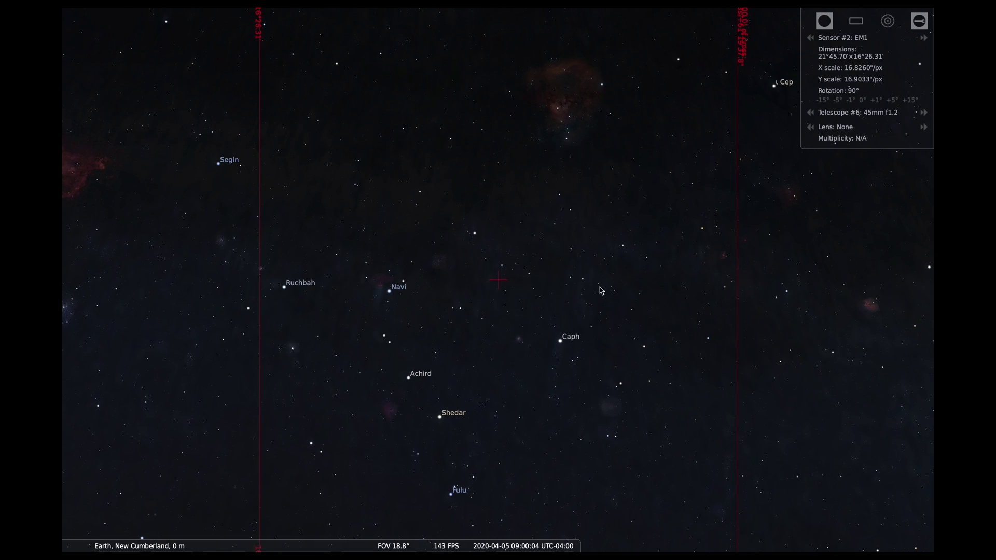
scroll(498, 473, "down", 3)
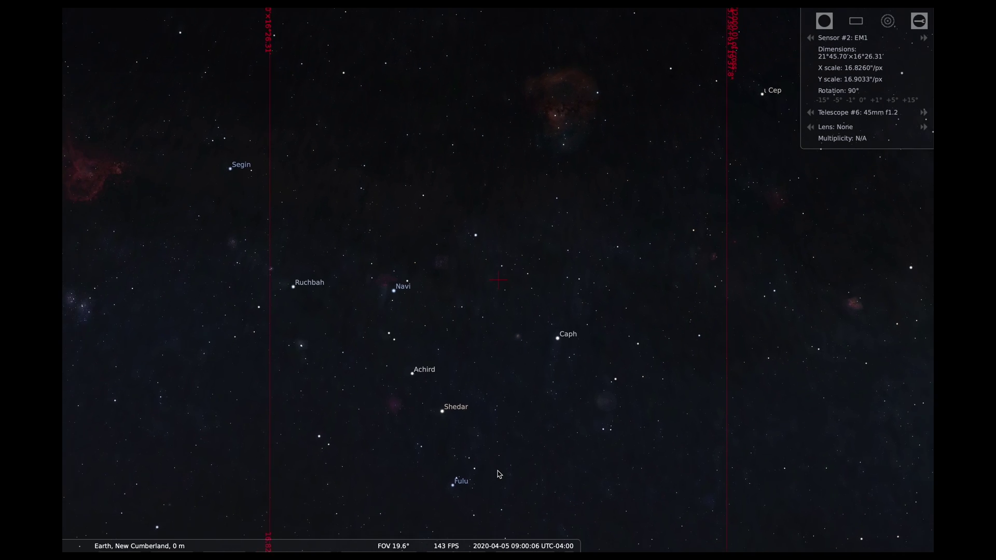
Step: Bring ζ Cep and Alderamin into view, then frame Deneb, Sadr and Aljanah with the nebula below Sadr
left_click_drag(663, 425, 362, 389)
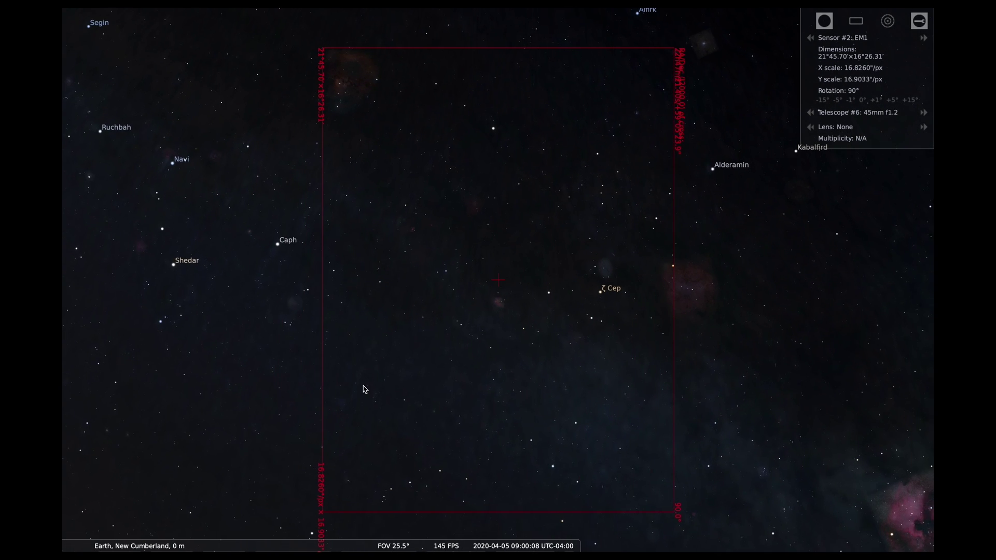
left_click_drag(545, 388, 411, 289)
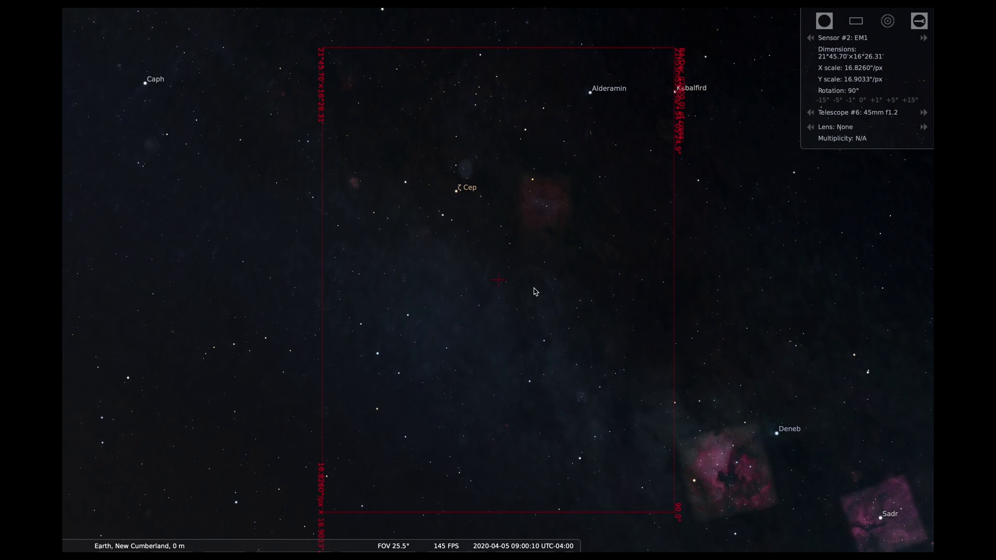
left_click_drag(497, 269, 340, 89)
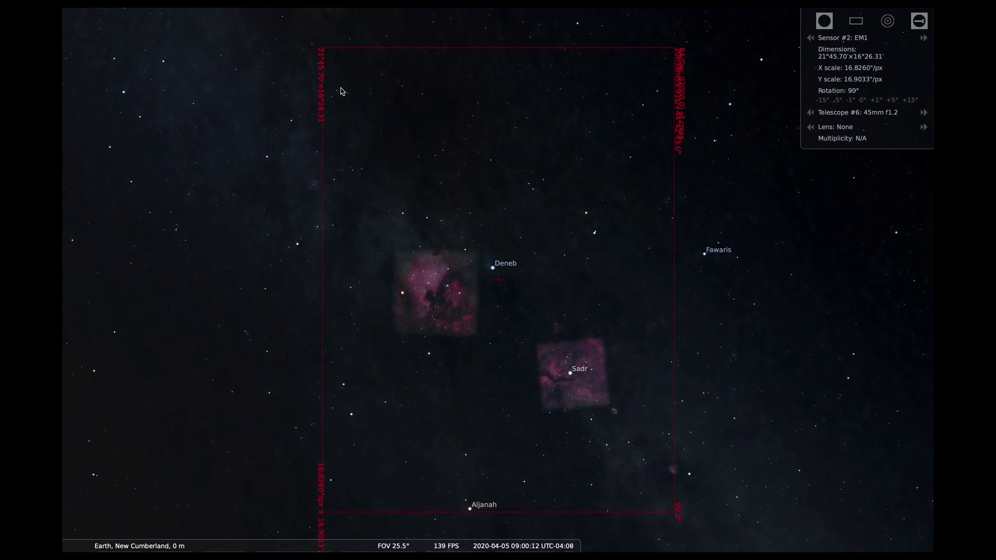
scroll(341, 88, "up", 3)
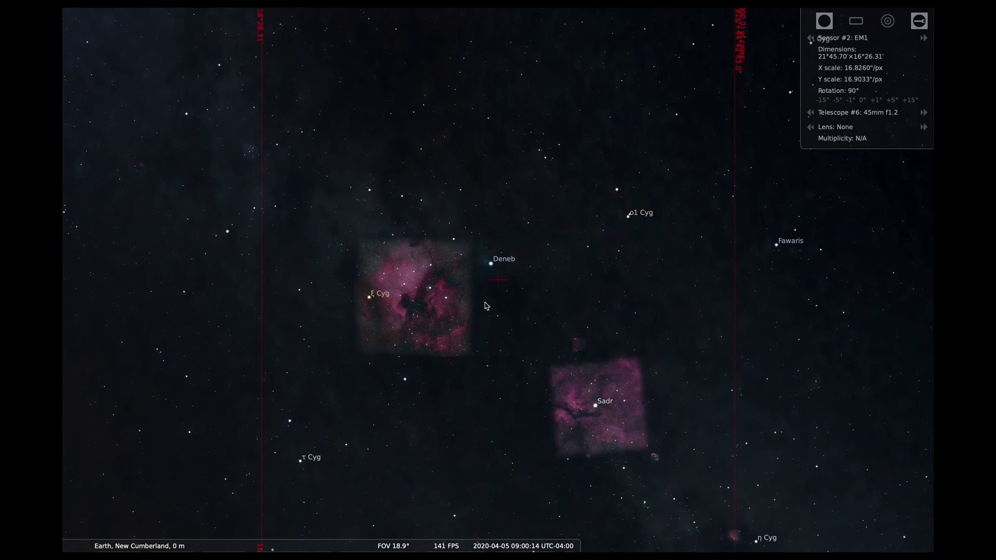
left_click_drag(647, 341, 648, 265)
scroll(647, 264, "down", 4)
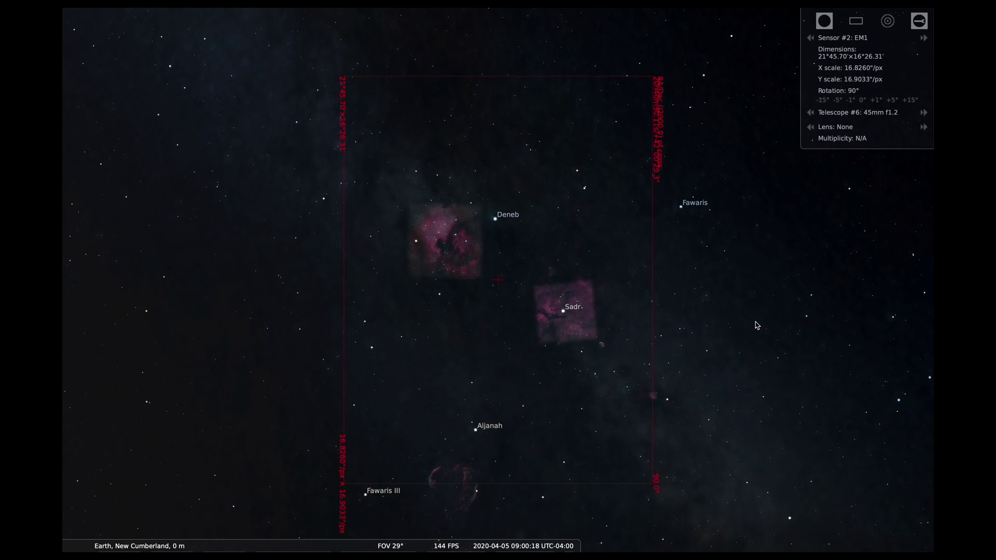
left_click_drag(779, 343, 772, 225)
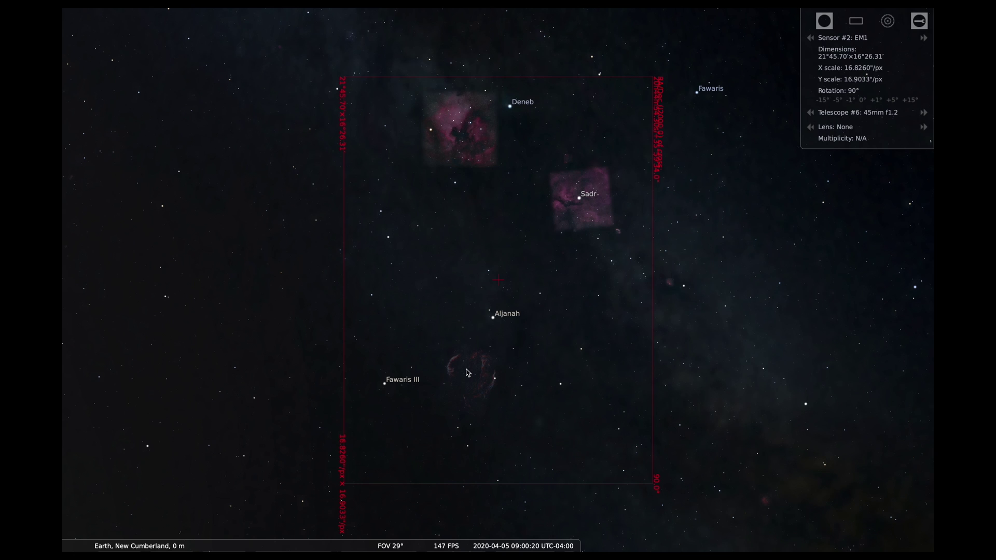
Step: Pan down the Milky Way past Okab, Tarazed and Altair toward Sagittarius
left_click_drag(661, 420, 445, 196)
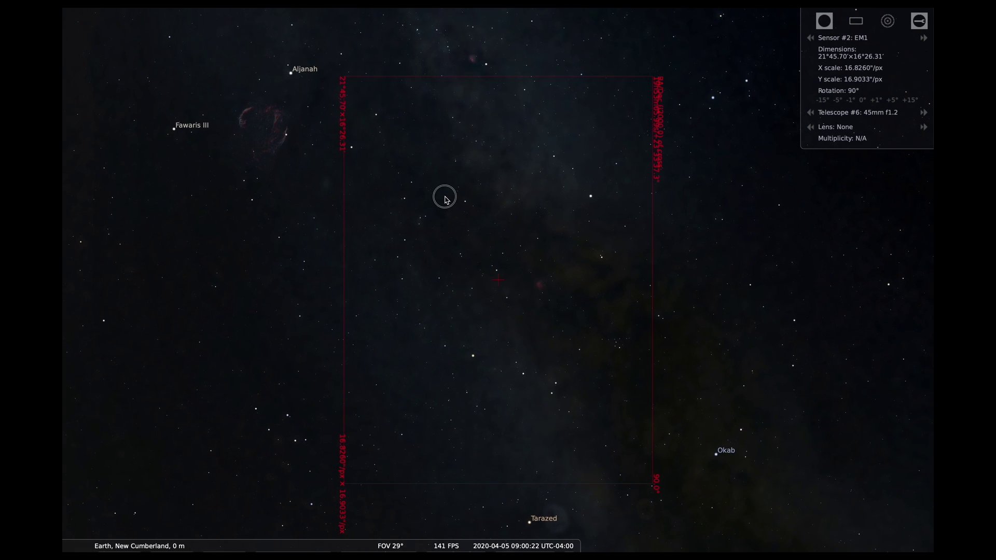
left_click_drag(579, 296, 458, 145)
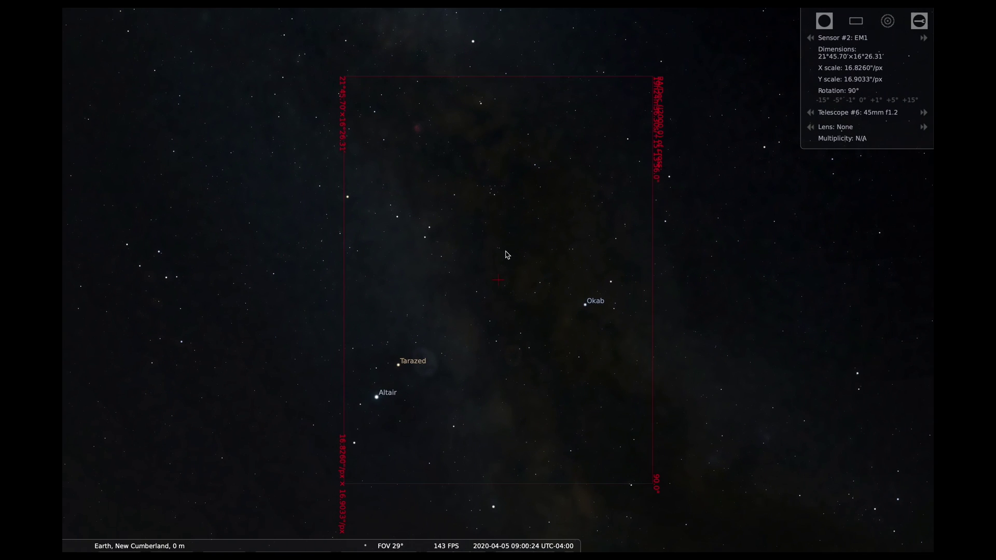
left_click_drag(566, 280, 428, 87)
Step: Frame the star cloud above Kaus Borealis, then move to Scorpius and zoom to 16.9° on Antares and Acrab
left_click_drag(600, 279, 540, 67)
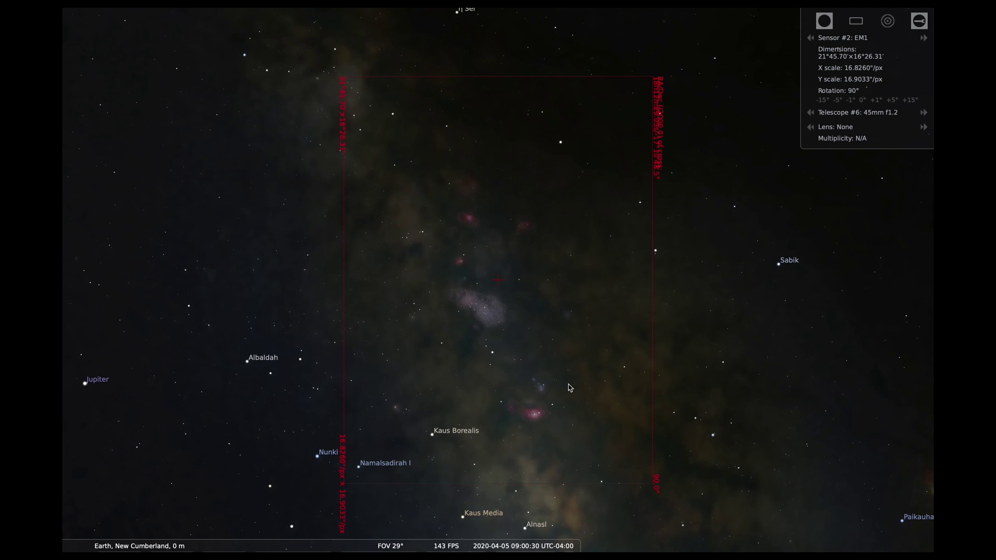
scroll(569, 388, "up", 3)
left_click_drag(573, 383, 573, 369)
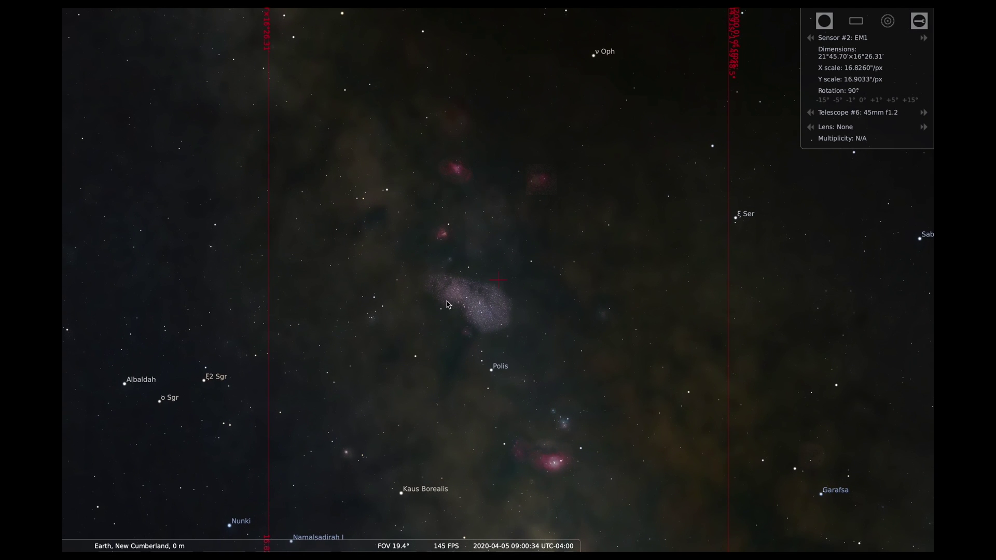
left_click_drag(610, 356, 295, 313)
scroll(595, 372, "down", 3)
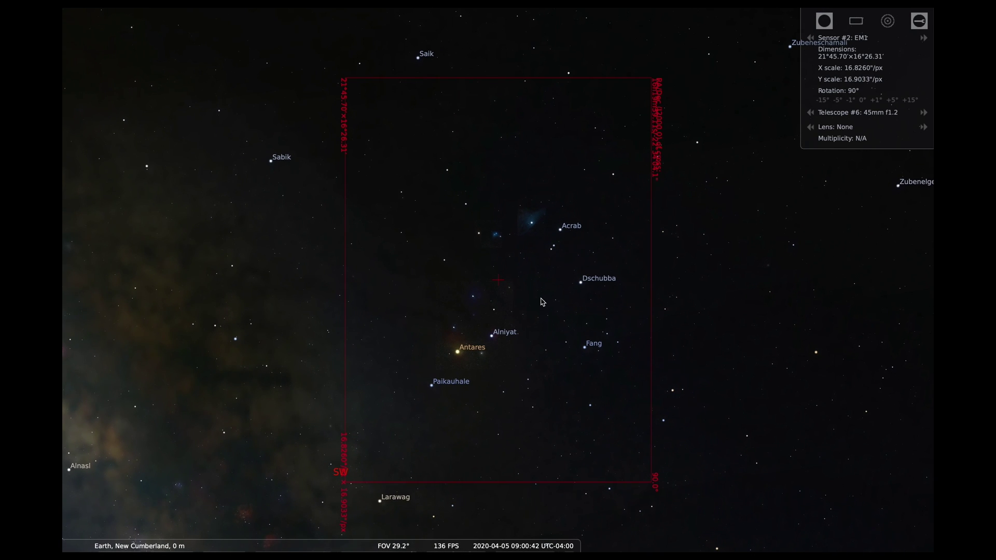
scroll(542, 302, "up", 3)
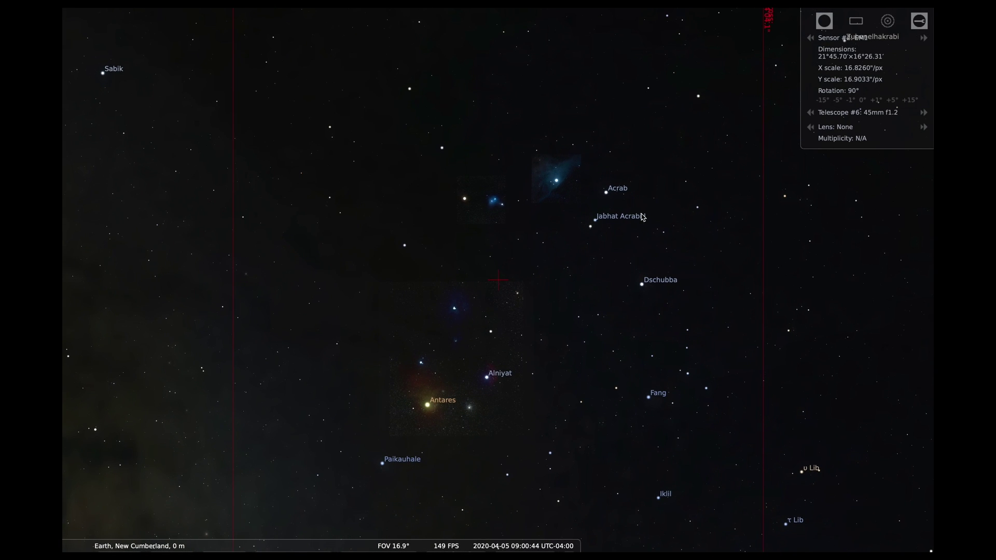
mouse_move(337, 549)
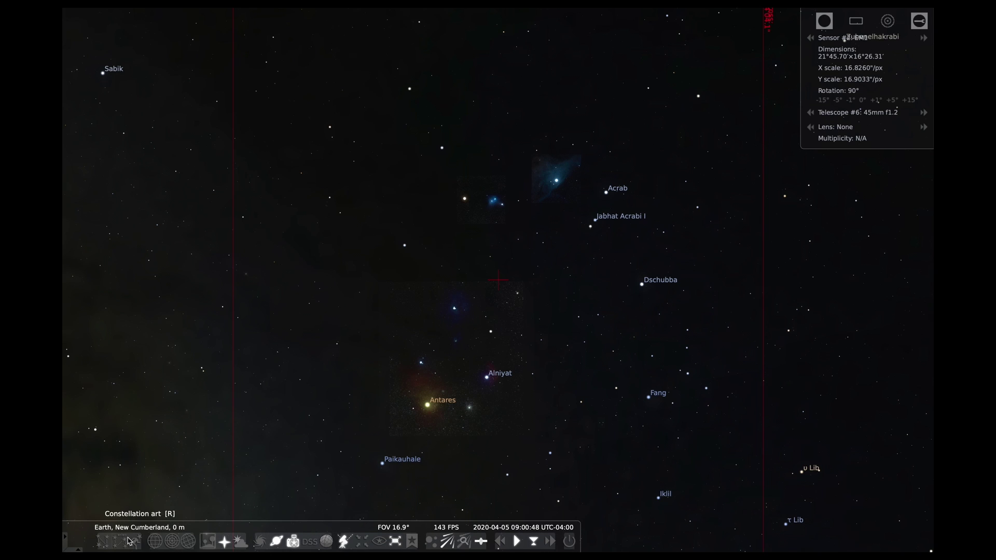
Step: Turn on constellation lines so Antares links to Dschubba, Fang and Acrab
left_click(103, 541)
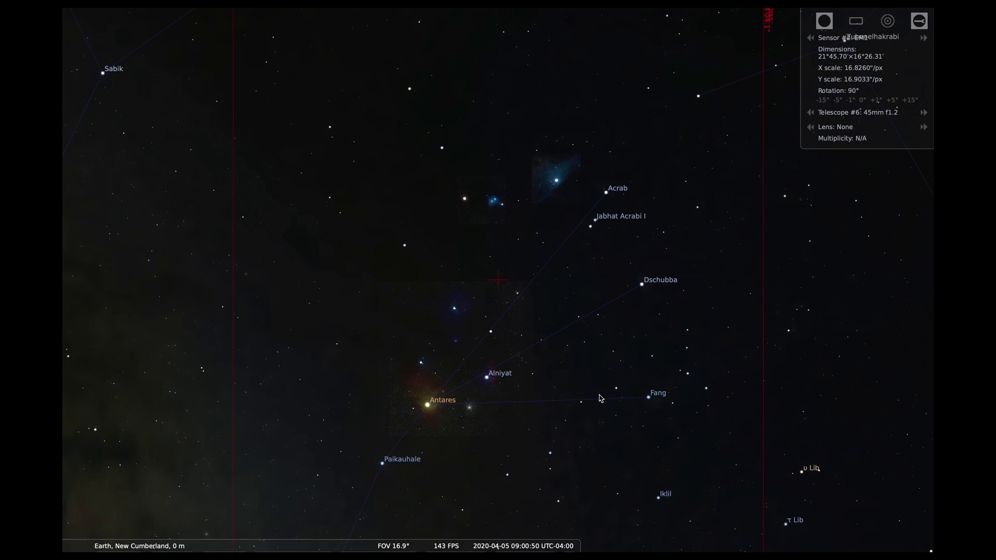